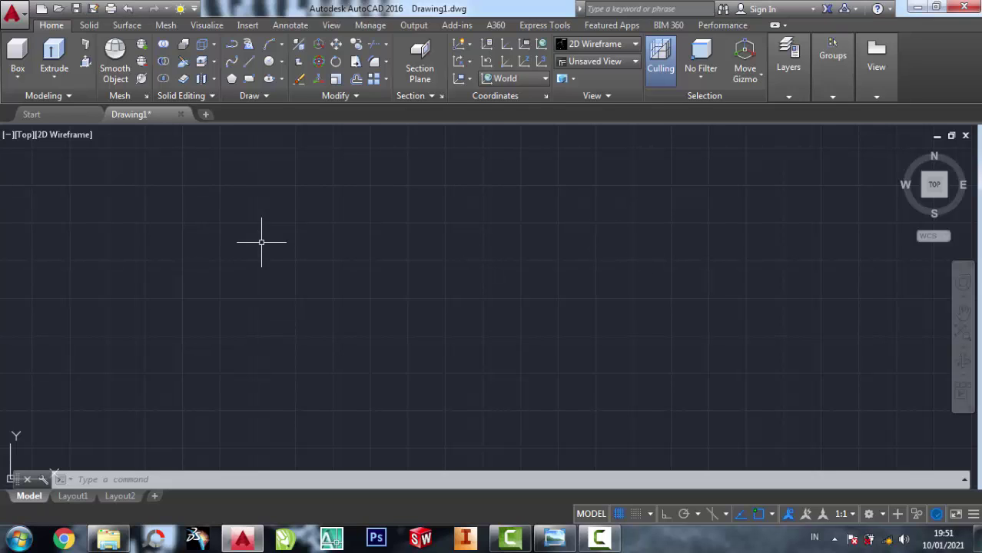
- Quit AutoCAD without saving the drawing, then refresh the desktop
click(965, 7)
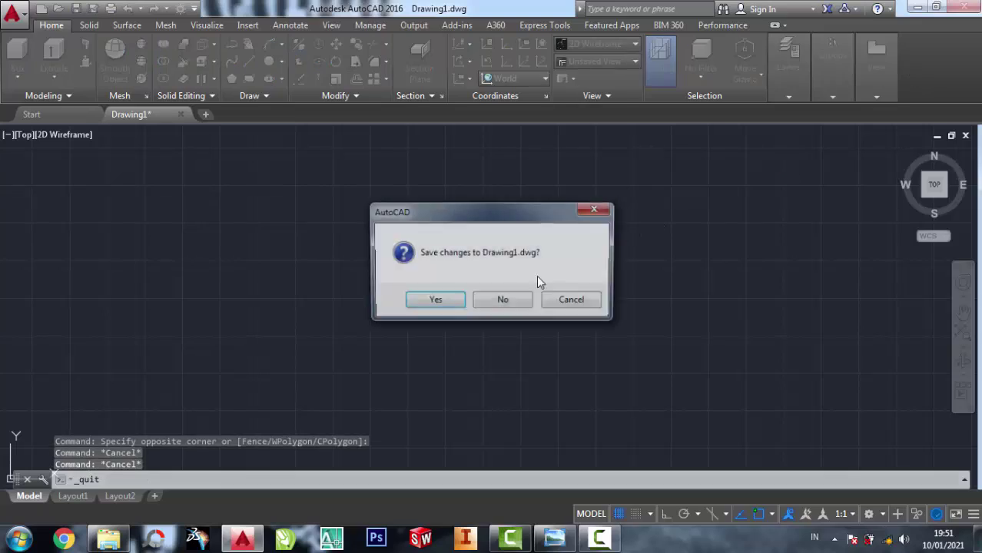
click(503, 305)
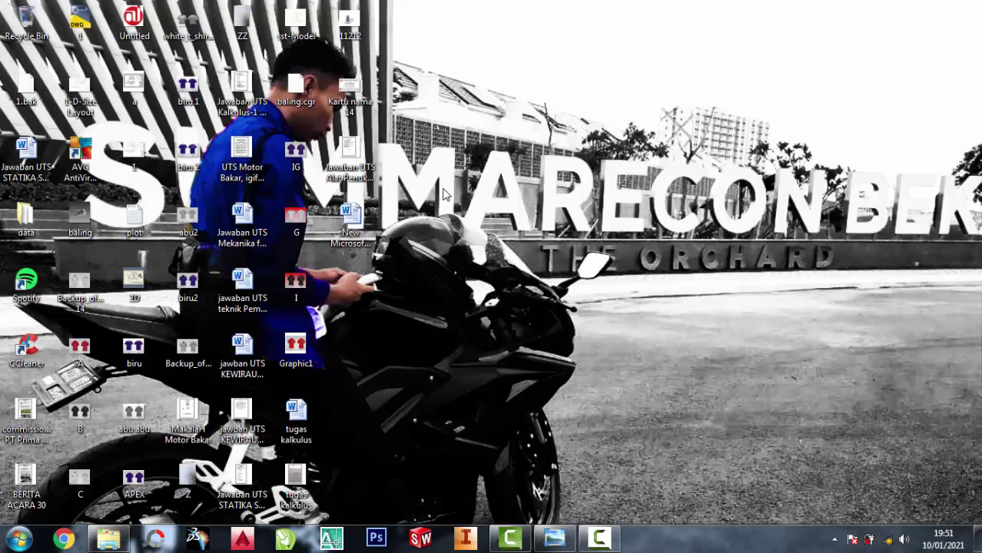
right_click(444, 190)
click(485, 230)
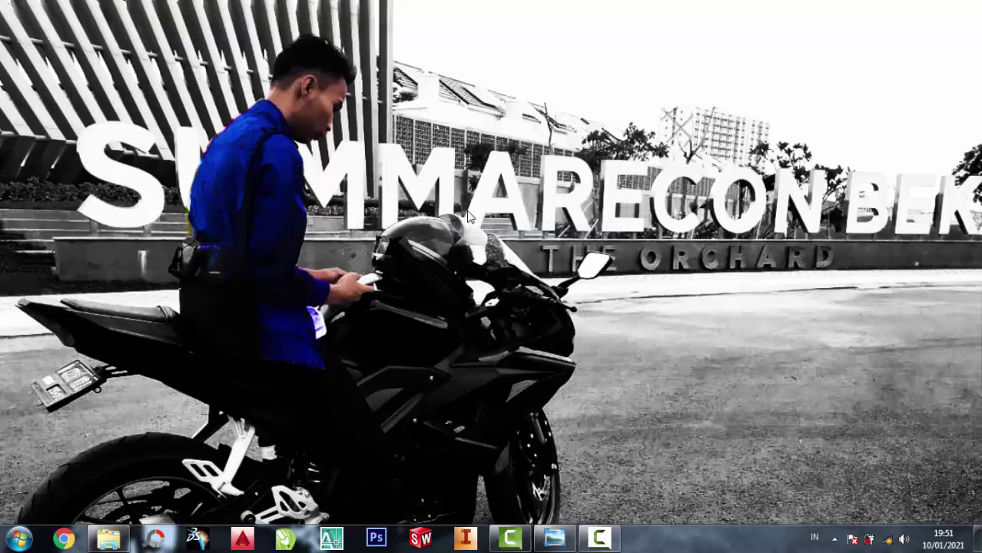
right_click(467, 210)
click(492, 250)
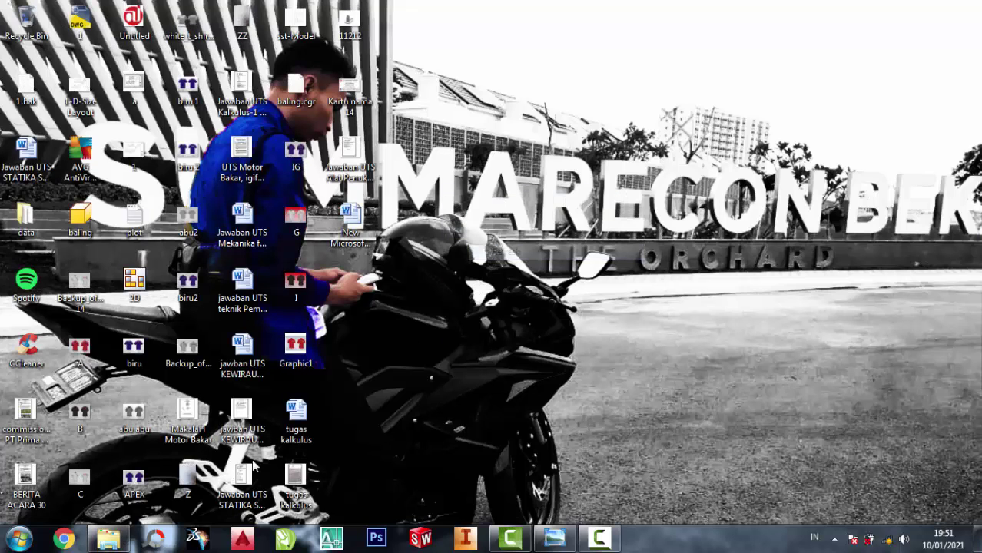
- Expand the Start menu's All Programs > Autodesk > AutoCAD 2016 - English folder
click(19, 538)
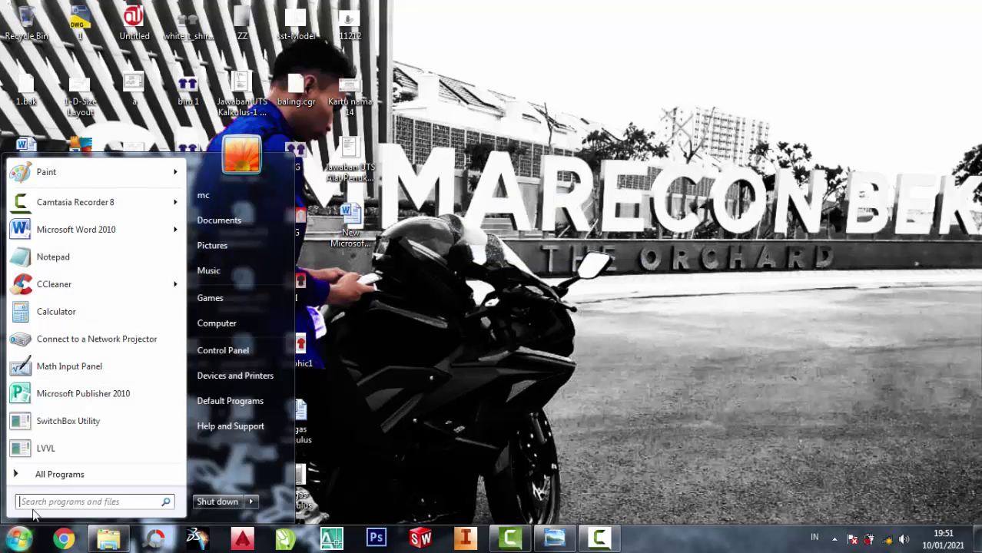
click(75, 481)
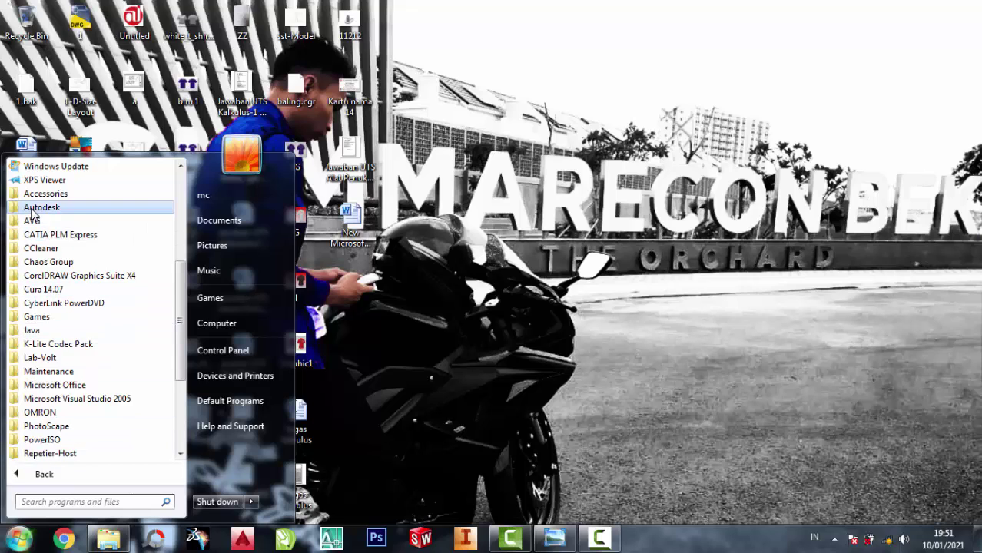
click(31, 211)
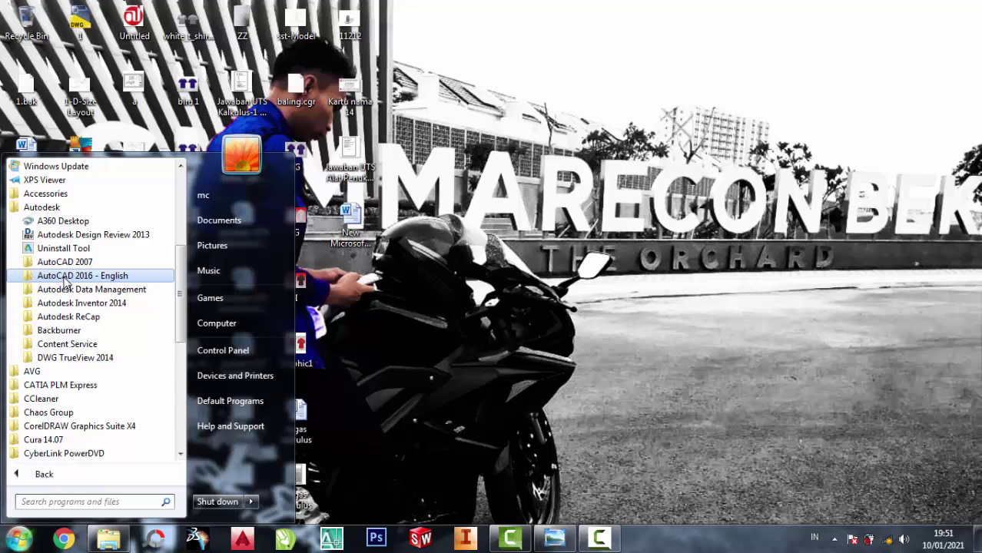
click(77, 278)
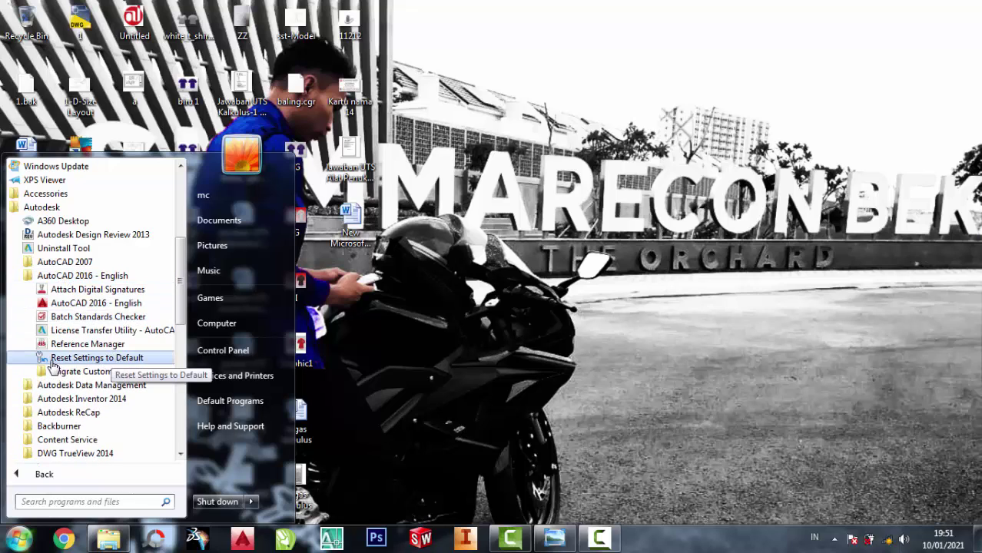
- Run Reset Settings to Default, choosing Reset custom settings without a backup
click(99, 363)
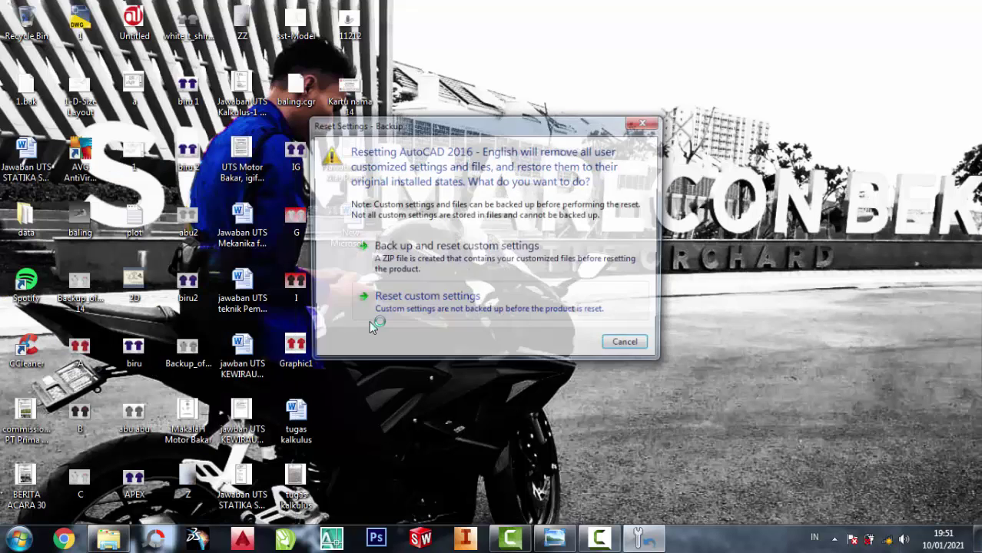
click(420, 315)
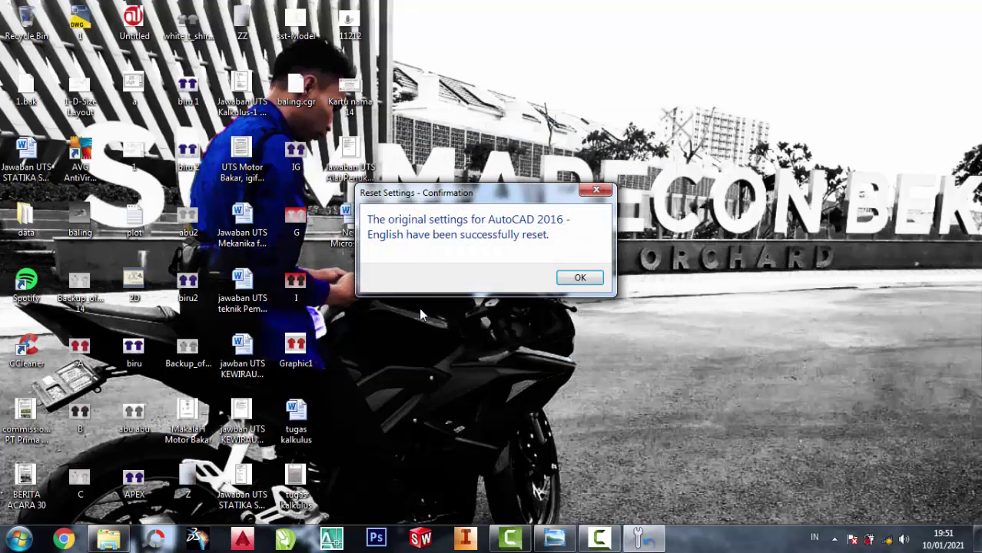
click(599, 284)
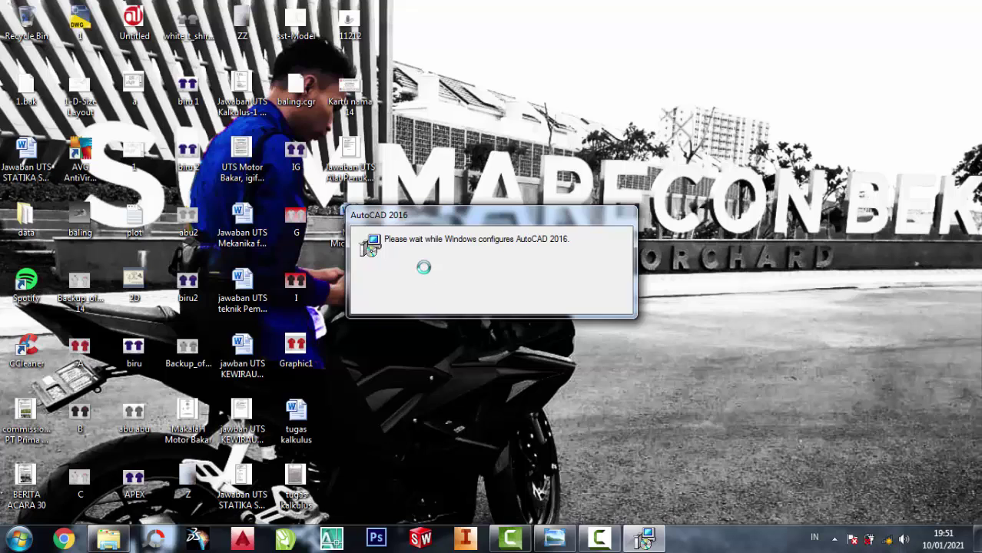
- Refresh the desktop repeatedly while Windows configures AutoCAD 2016
right_click(692, 213)
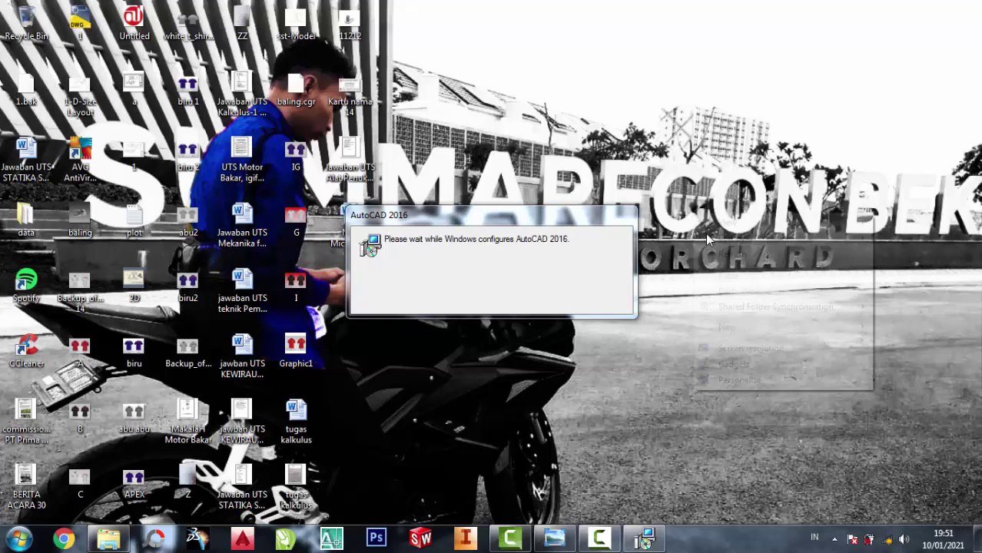
right_click(696, 199)
click(724, 240)
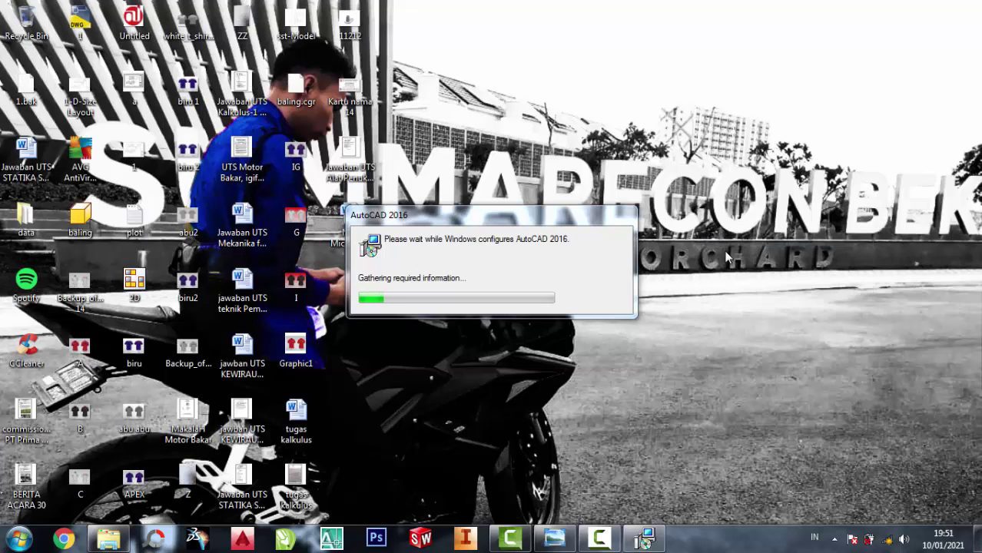
right_click(709, 219)
click(726, 258)
right_click(707, 217)
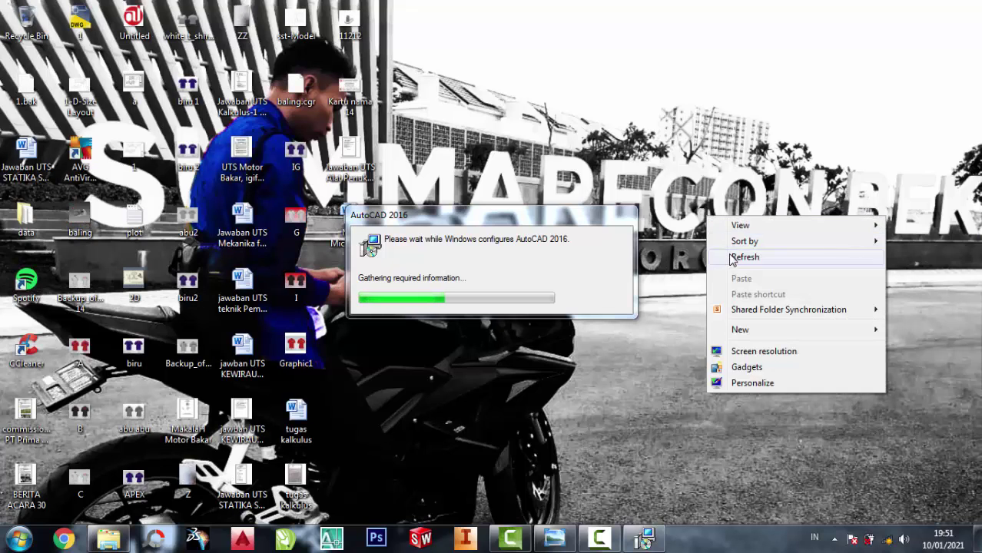
click(735, 259)
right_click(709, 221)
click(735, 262)
right_click(715, 220)
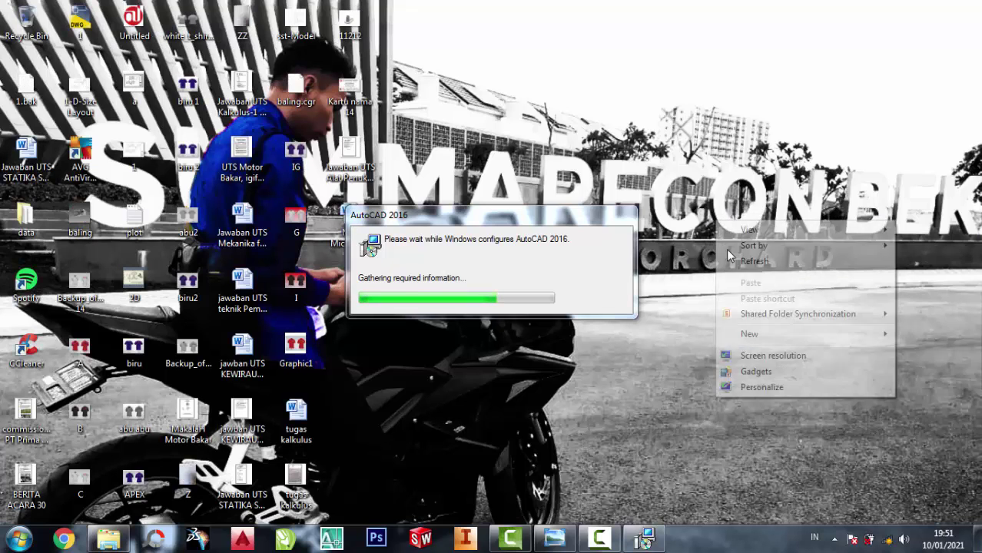
click(736, 263)
right_click(715, 233)
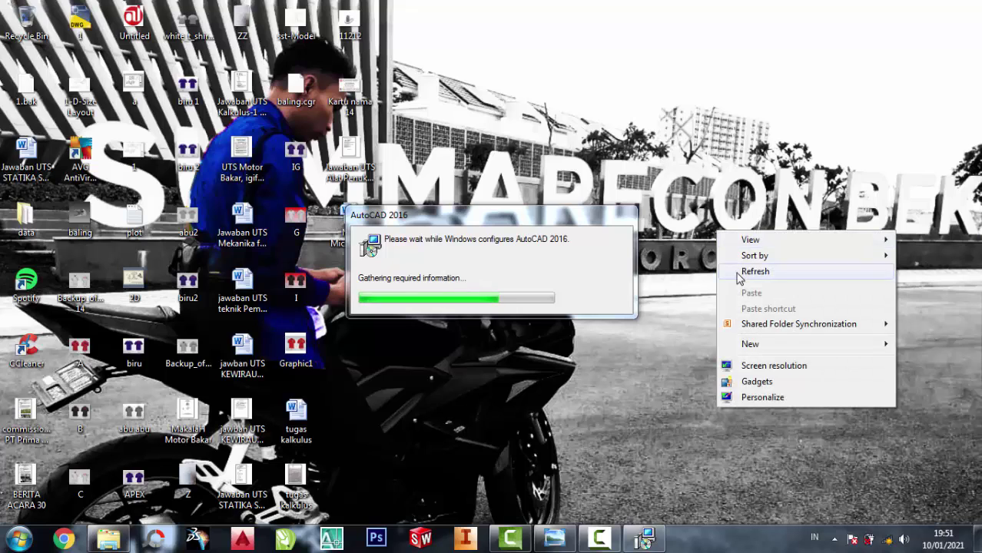
click(735, 262)
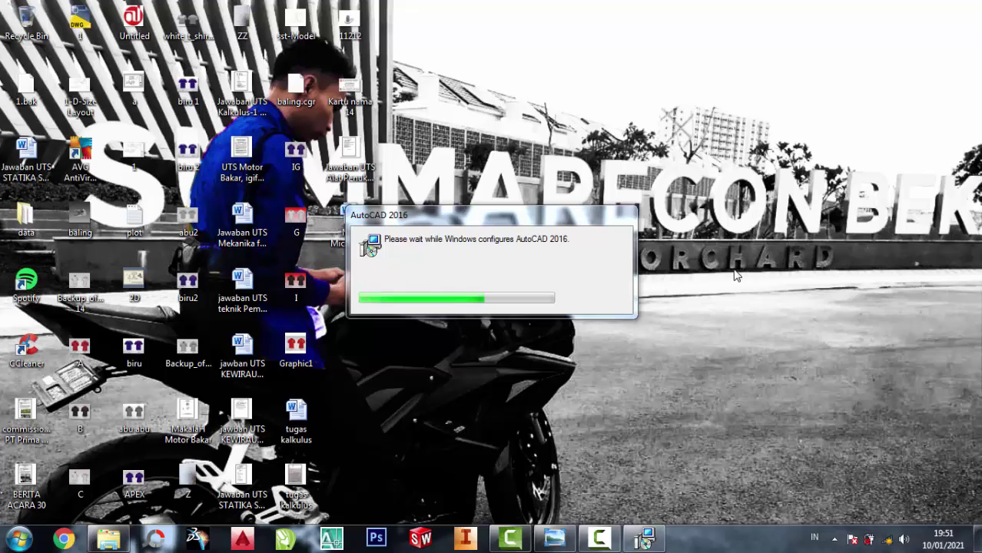
- Refresh the desktop twice more, then dismiss the Warning 1946 message
right_click(706, 219)
click(735, 260)
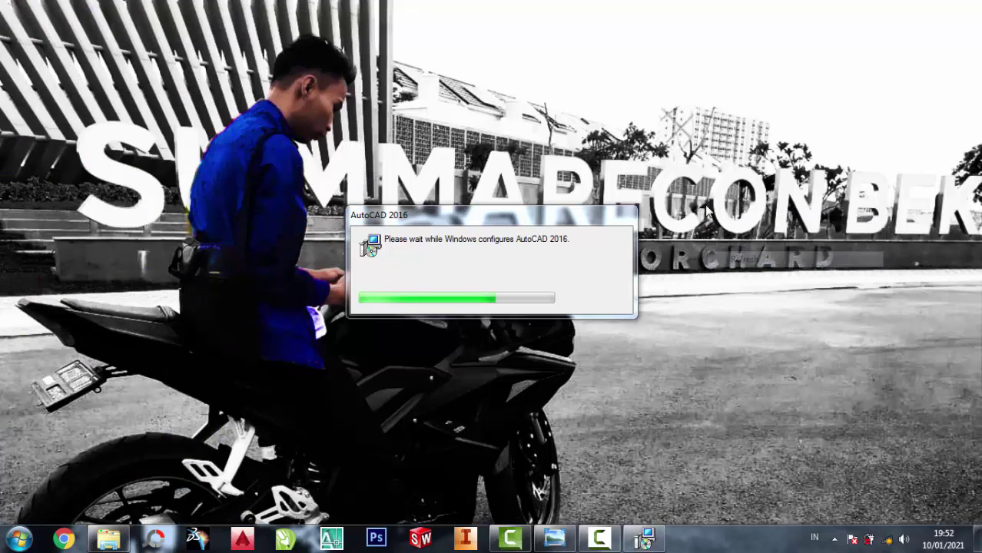
right_click(706, 219)
click(736, 260)
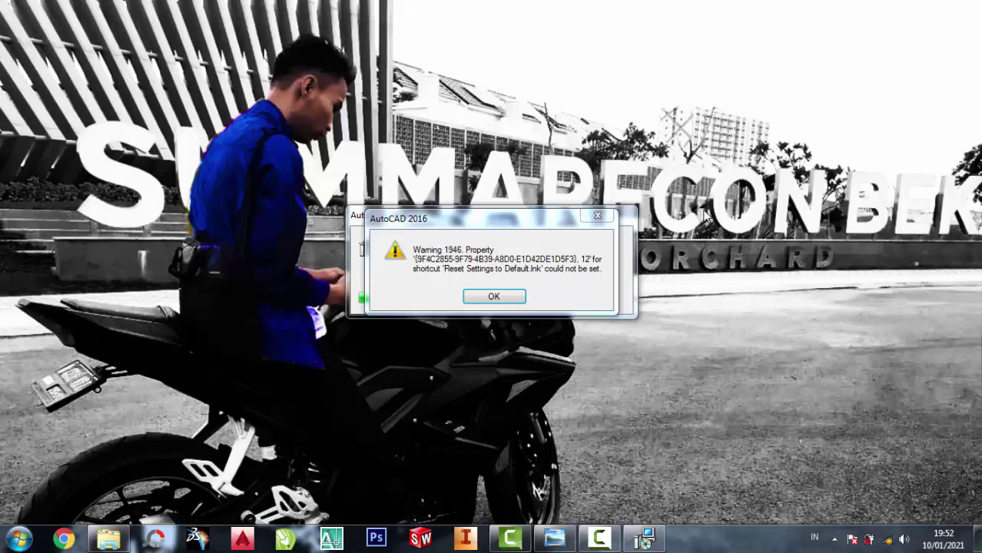
click(494, 297)
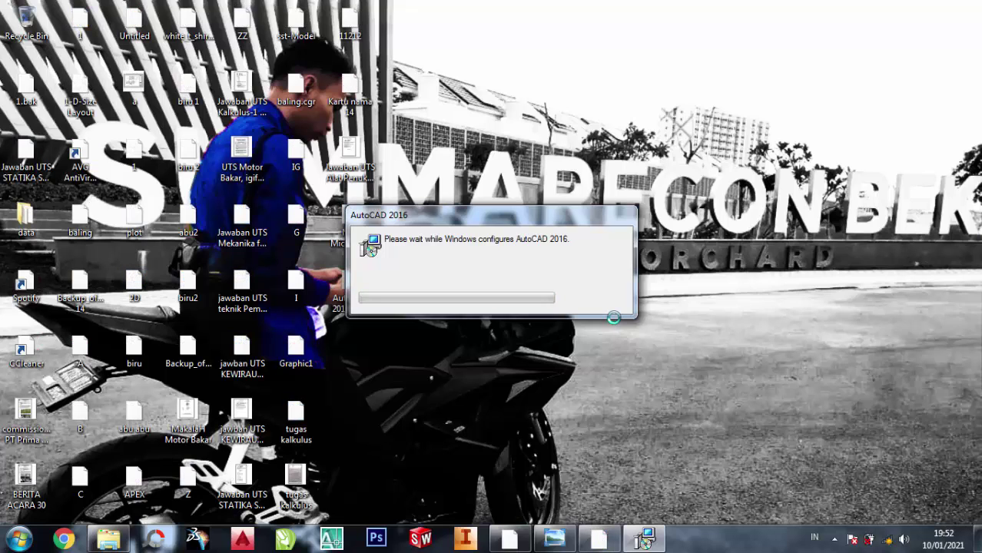
- Refresh the desktop several times as AutoCAD 2016 begins relaunching
right_click(520, 189)
click(548, 230)
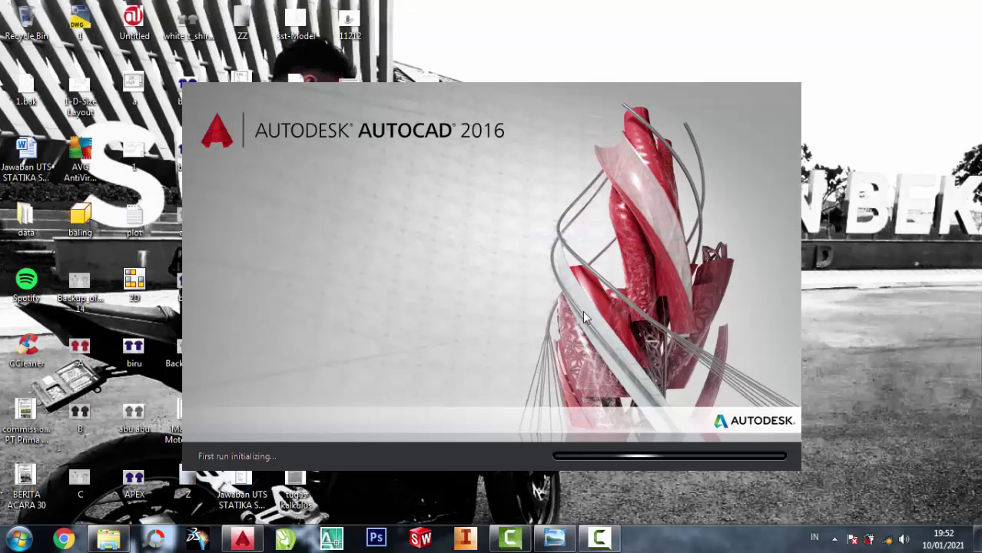
right_click(902, 121)
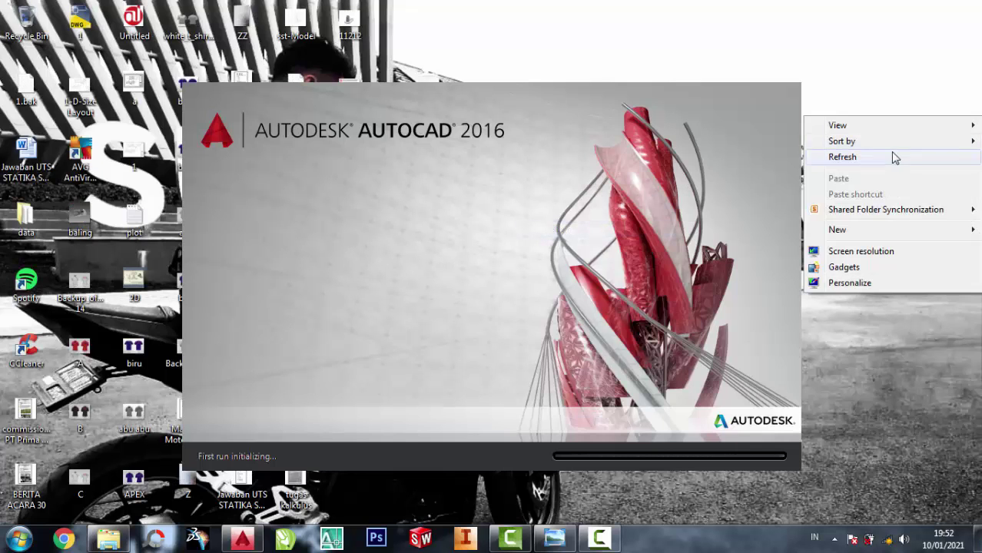
click(892, 158)
right_click(879, 126)
click(873, 171)
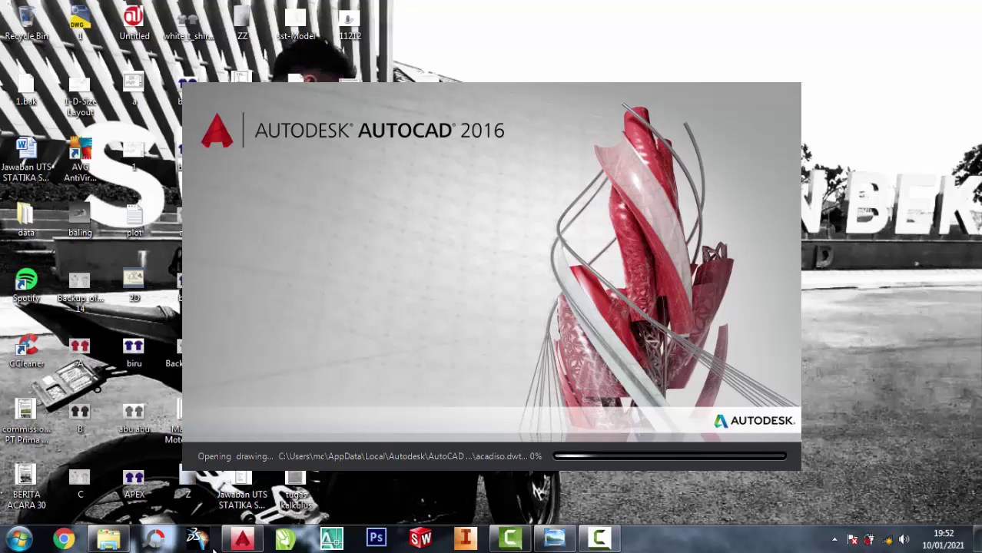
- Keep refreshing the desktop until first-run initialization finishes and Drawing1 opens
right_click(830, 117)
click(842, 163)
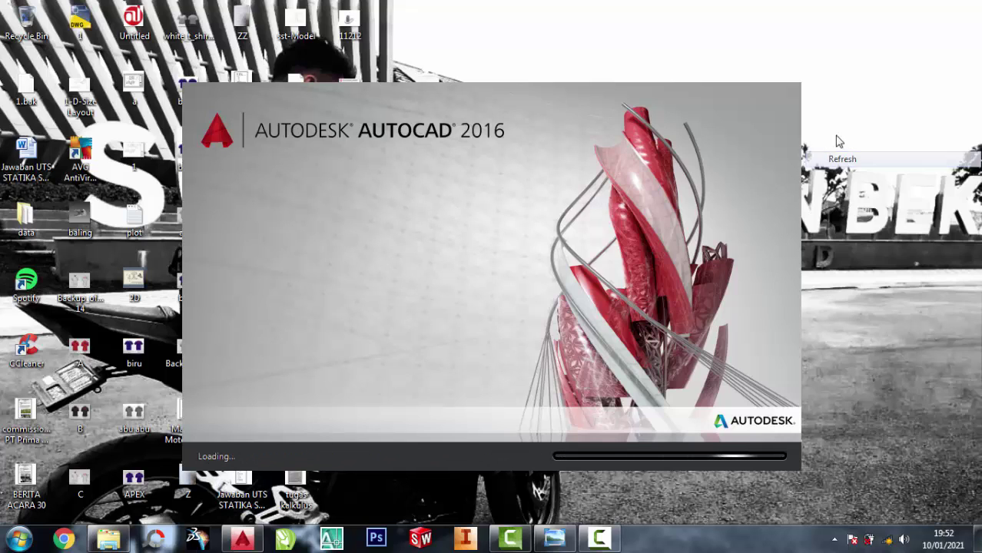
right_click(833, 121)
click(846, 163)
right_click(828, 115)
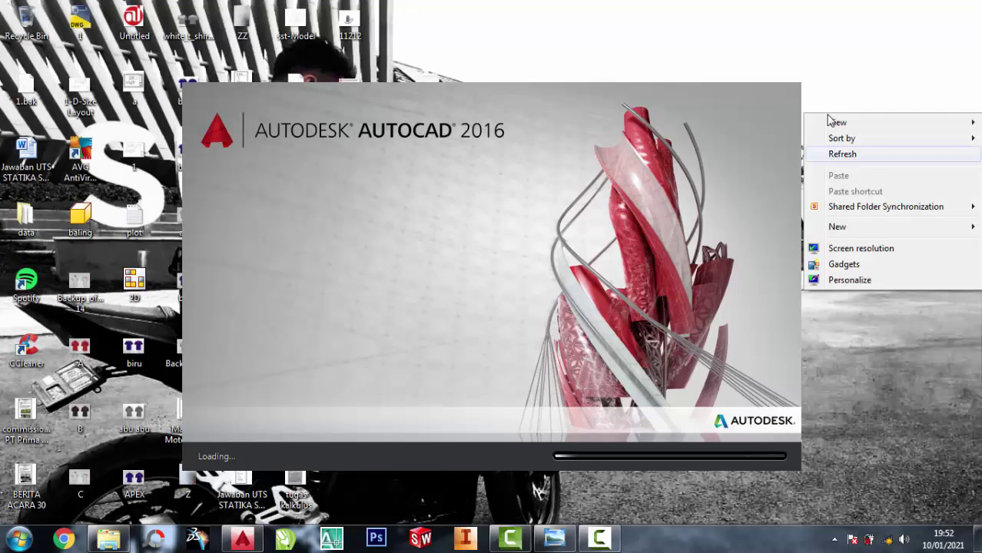
click(846, 156)
right_click(842, 110)
click(848, 163)
right_click(845, 129)
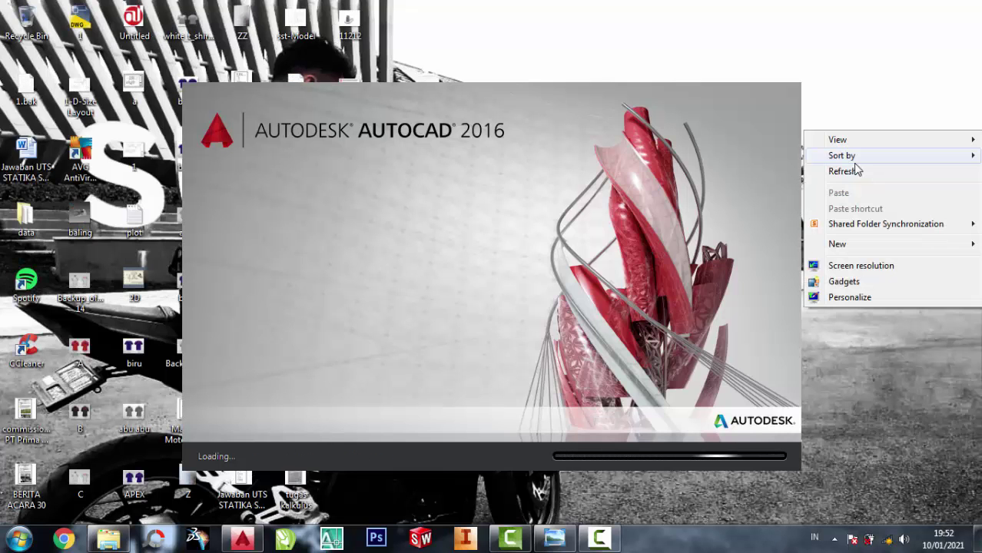
click(855, 169)
right_click(852, 151)
click(859, 197)
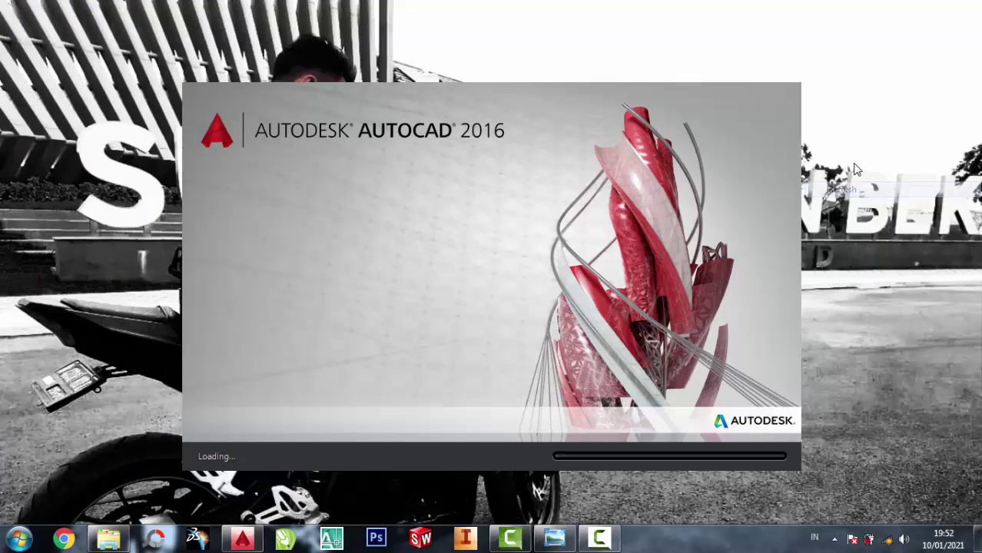
right_click(864, 164)
click(868, 208)
right_click(804, 184)
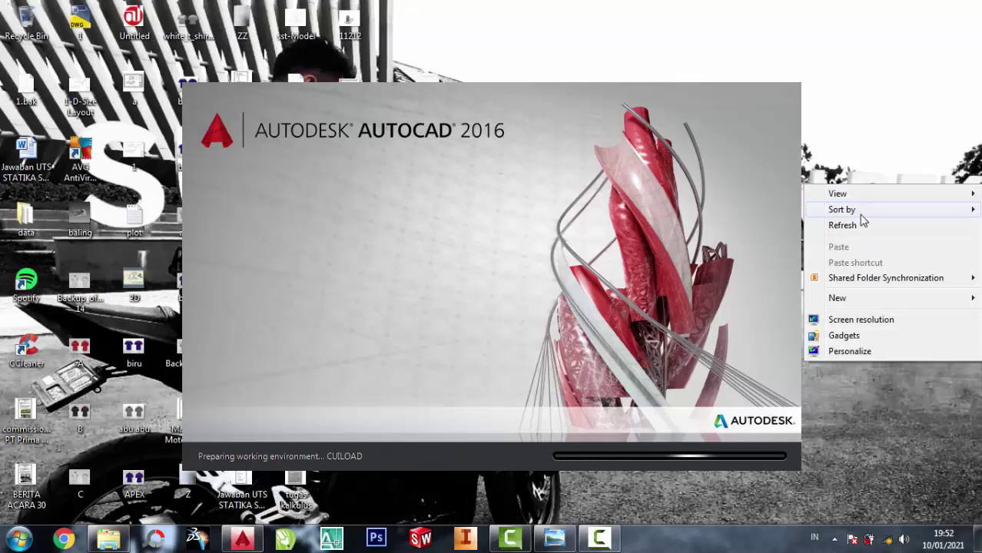
click(861, 224)
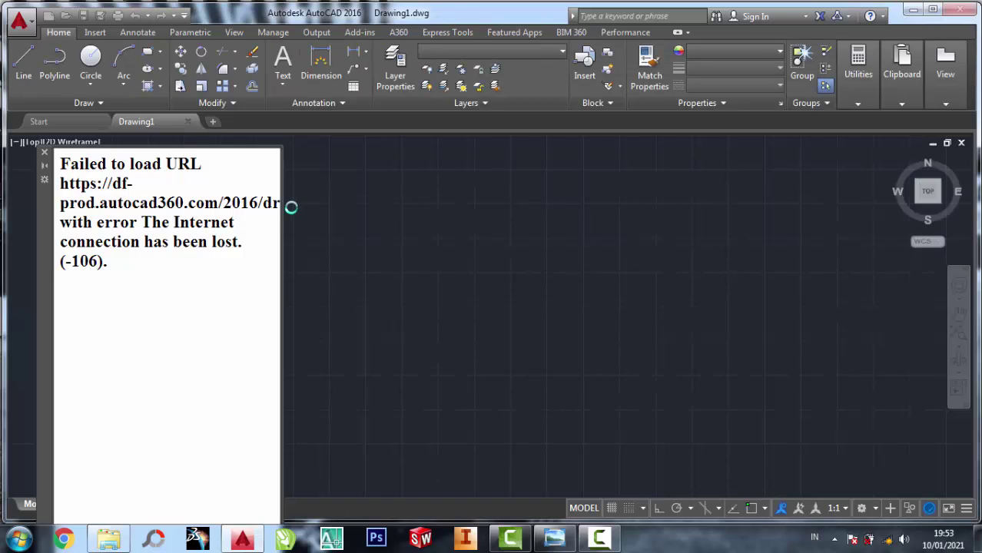
- Close the 'Failed to load URL' panel and the Hardware Acceleration On balloon
click(44, 153)
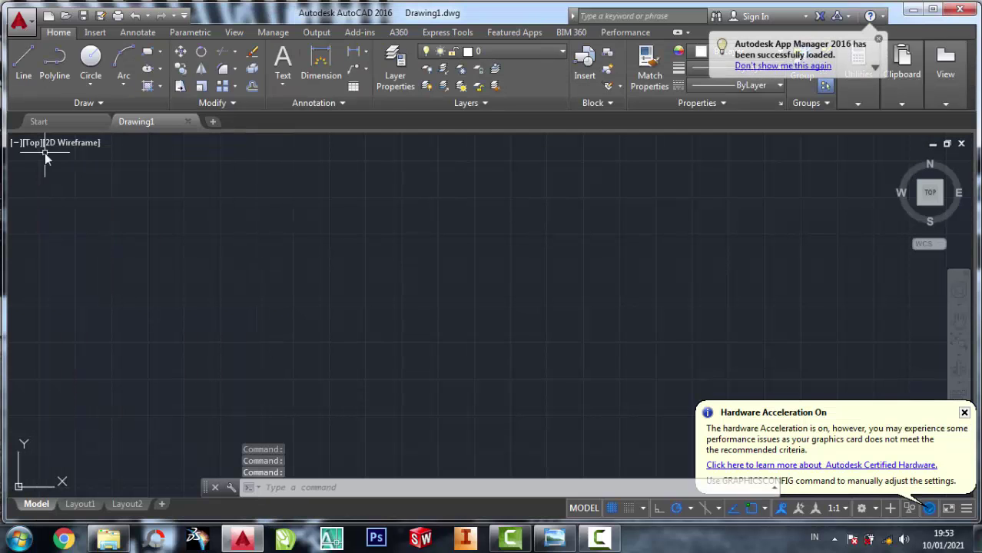
click(964, 412)
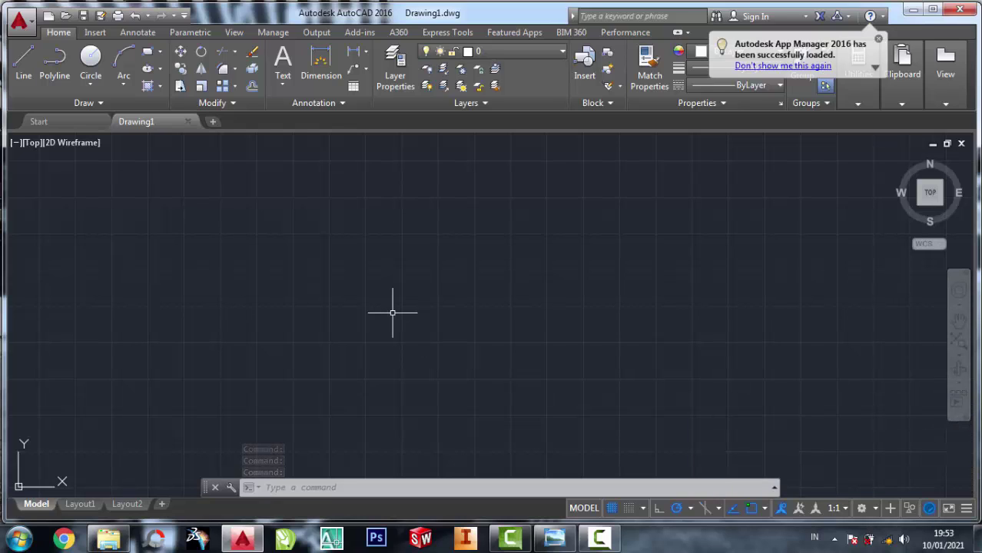